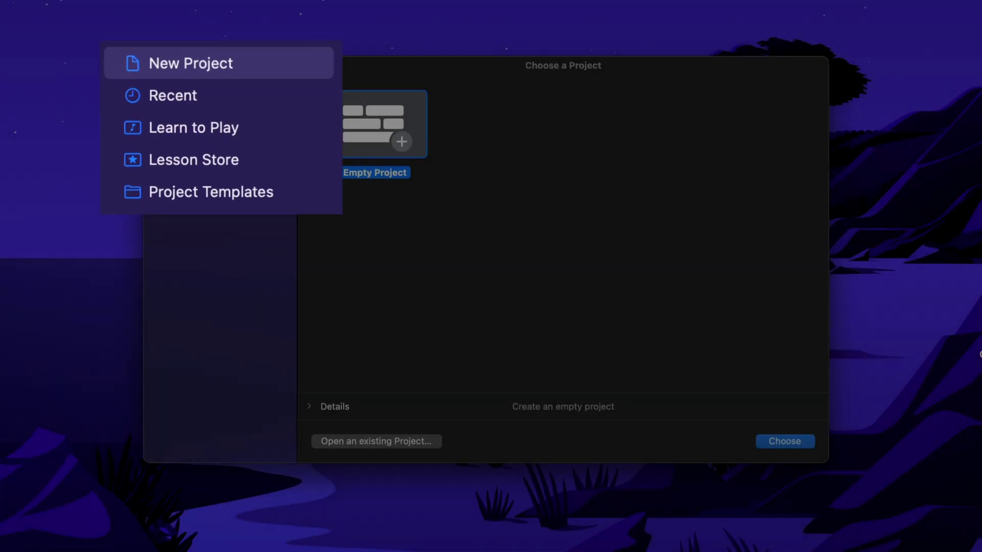
- Browse Recent, Learn to Play guitar and piano lessons, Lesson Store and templates, then create an Empty Project
{"action": "left_click", "coordinate": [224, 106]}
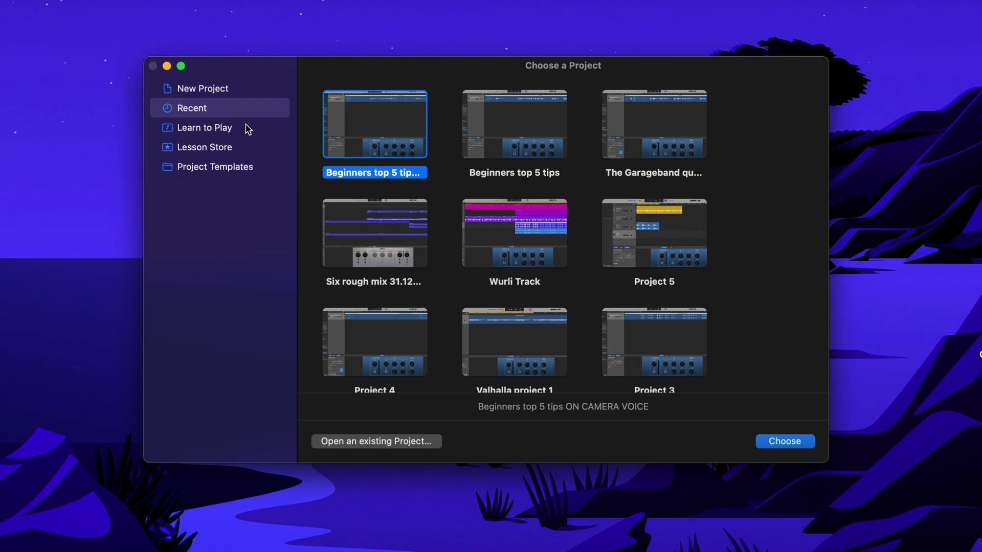
{"action": "left_click", "coordinate": [246, 128]}
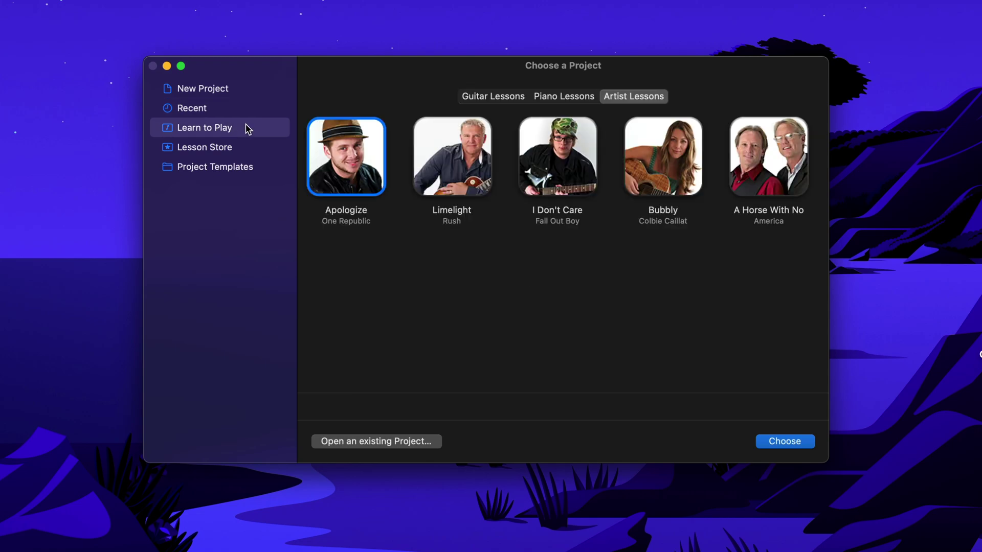
{"action": "left_click", "coordinate": [510, 102]}
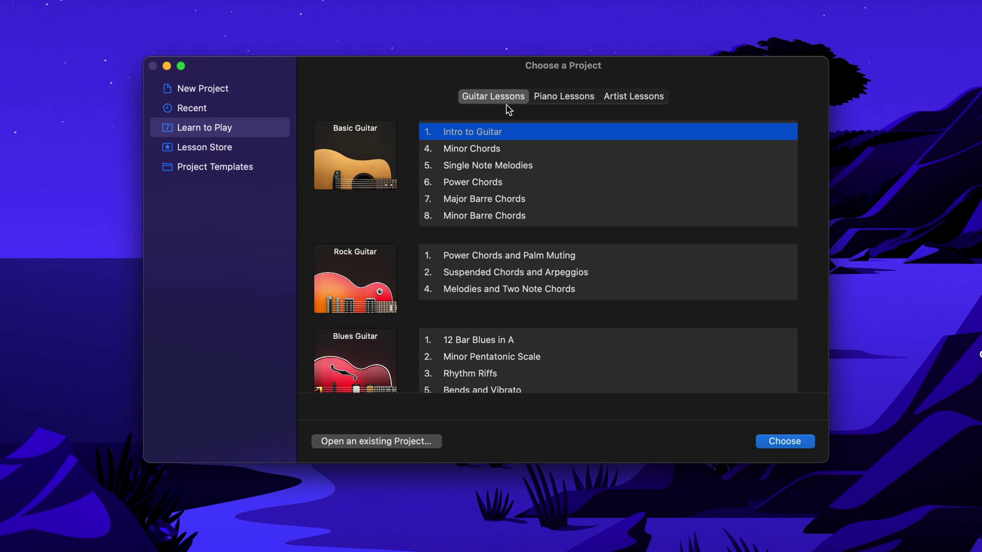
{"action": "left_click", "coordinate": [578, 105]}
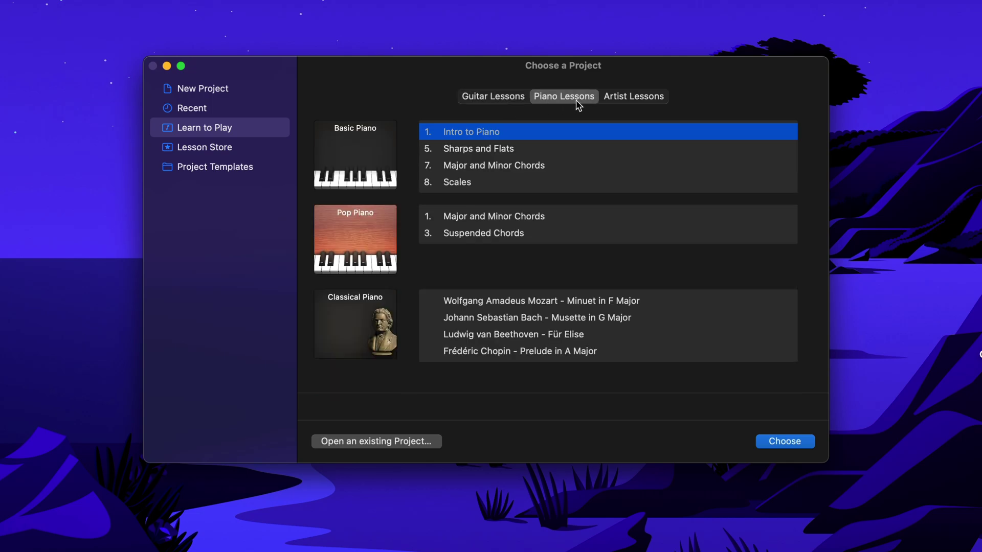
{"action": "left_click", "coordinate": [204, 148]}
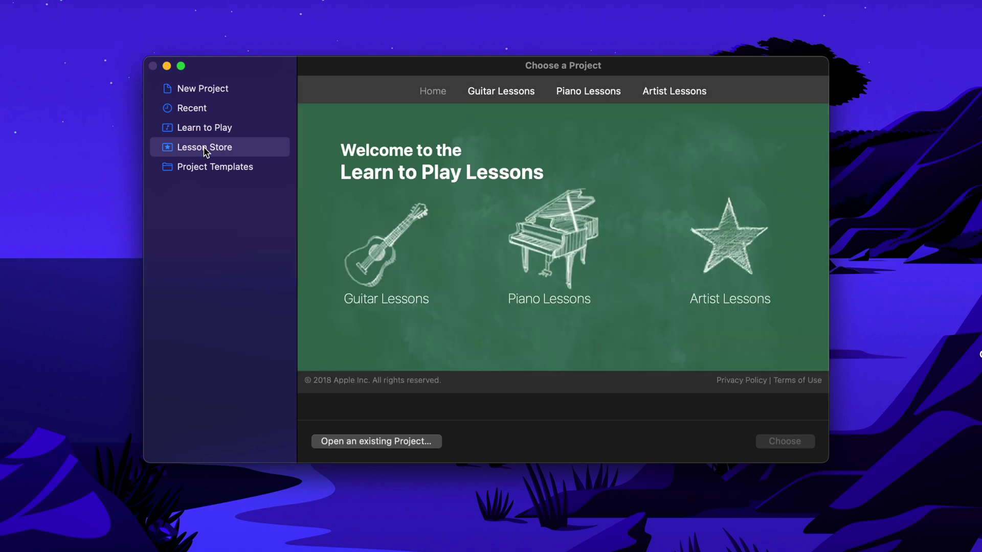
{"action": "left_click", "coordinate": [260, 172]}
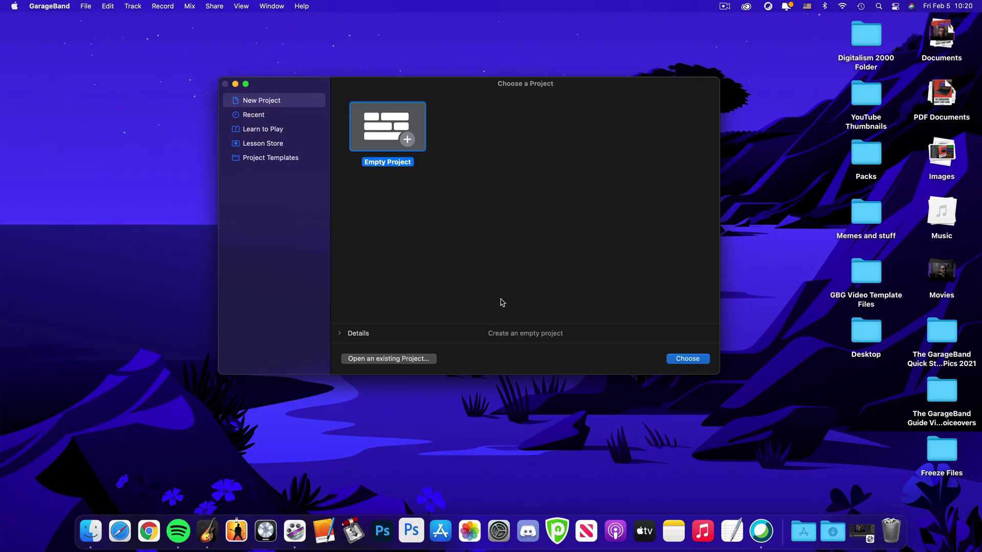
{"action": "double_click", "coordinate": [417, 124]}
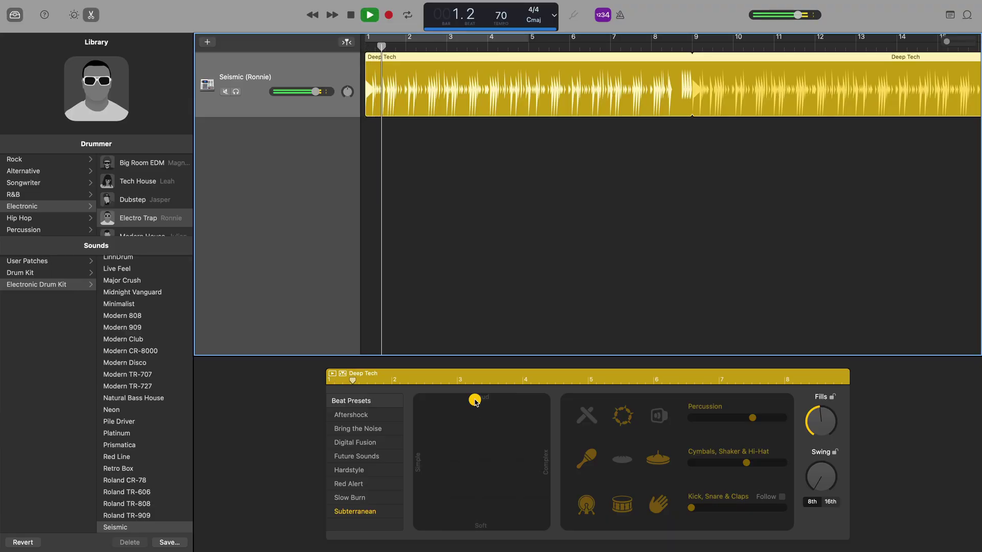
- Drag the Drummer Editor XY puck down toward Soft so the Deep Tech pattern plays quieter
{"action": "left_click_drag", "start_coordinate": [475, 402], "coordinate": [473, 414]}
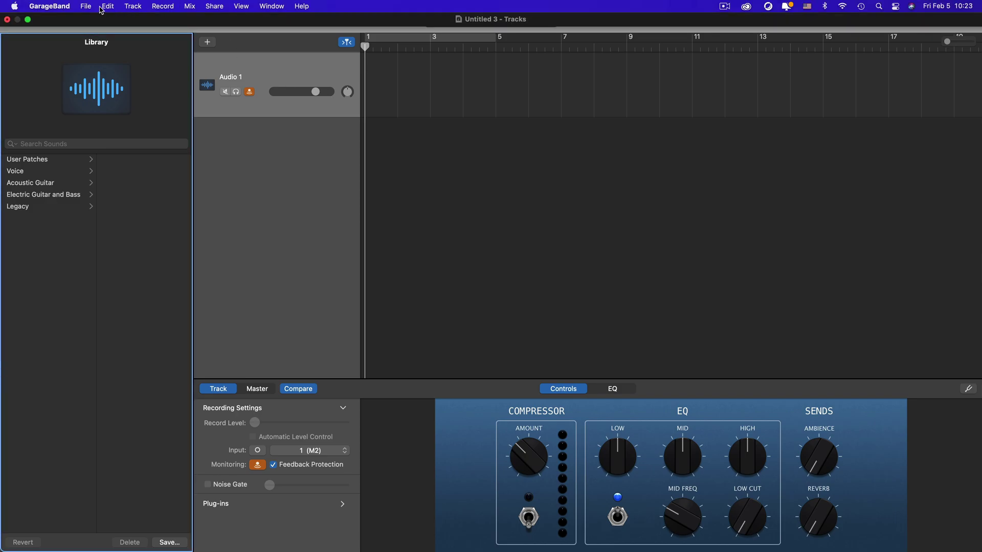
- Open GarageBand Preferences on the Audio/MIDI tab
{"action": "left_click", "coordinate": [62, 8]}
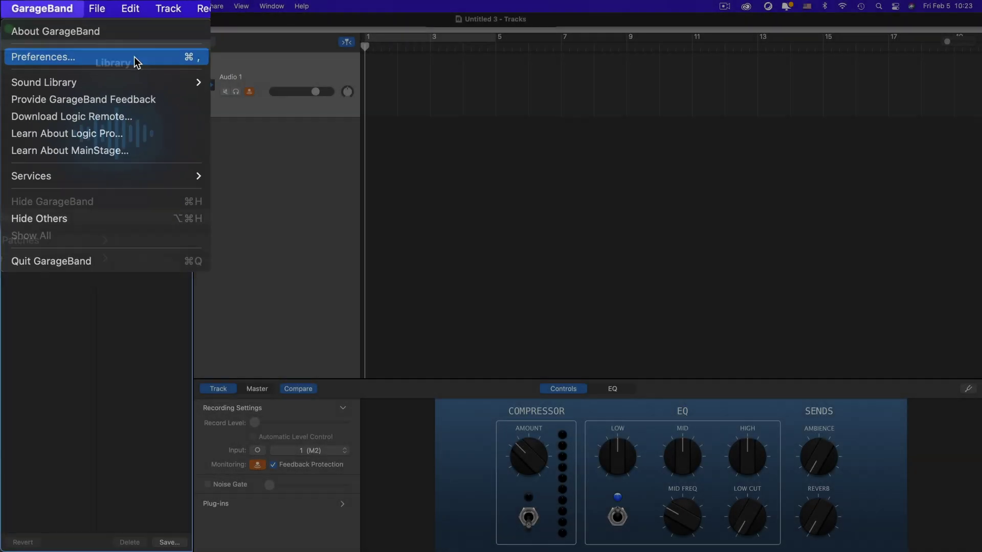
{"action": "left_click", "coordinate": [134, 57]}
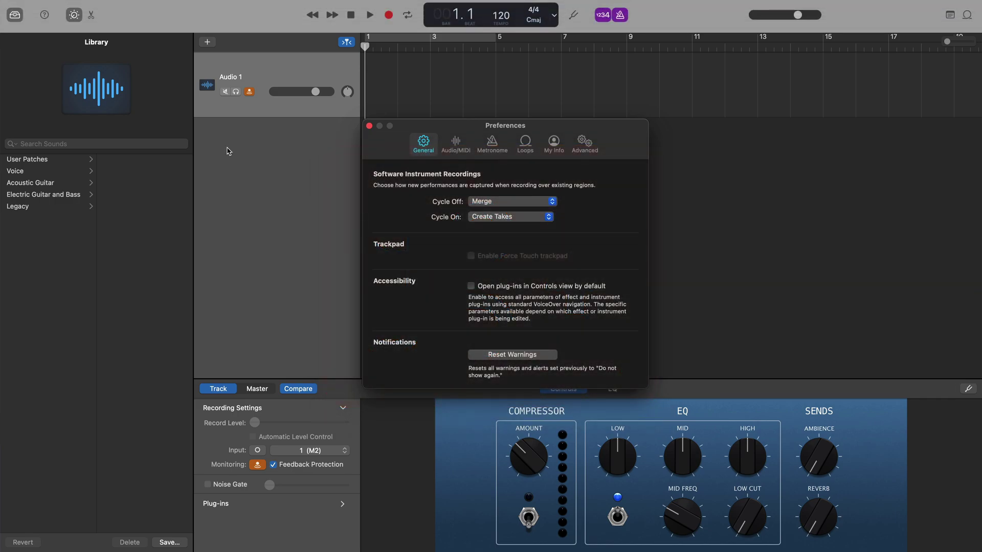
{"action": "left_click", "coordinate": [468, 147]}
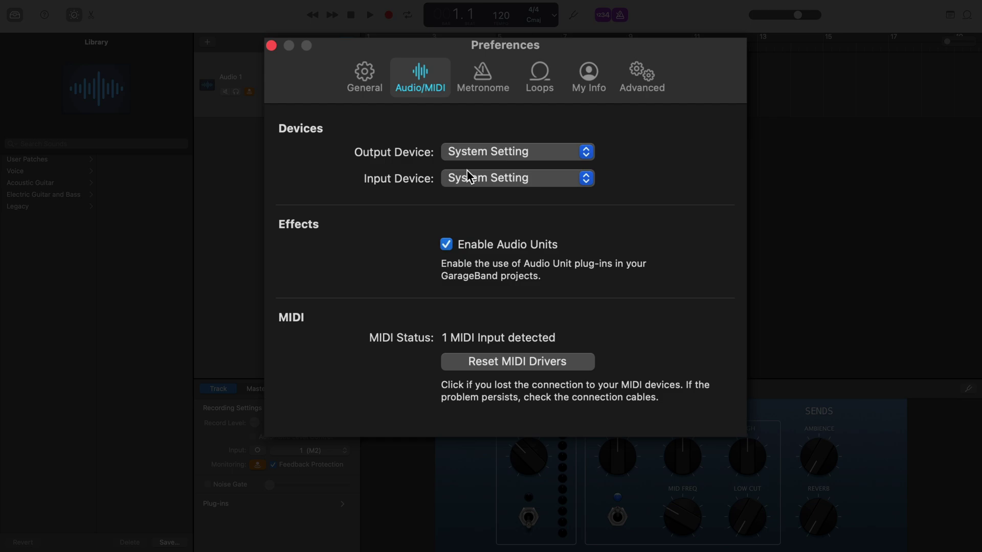
{"action": "left_click", "coordinate": [583, 180]}
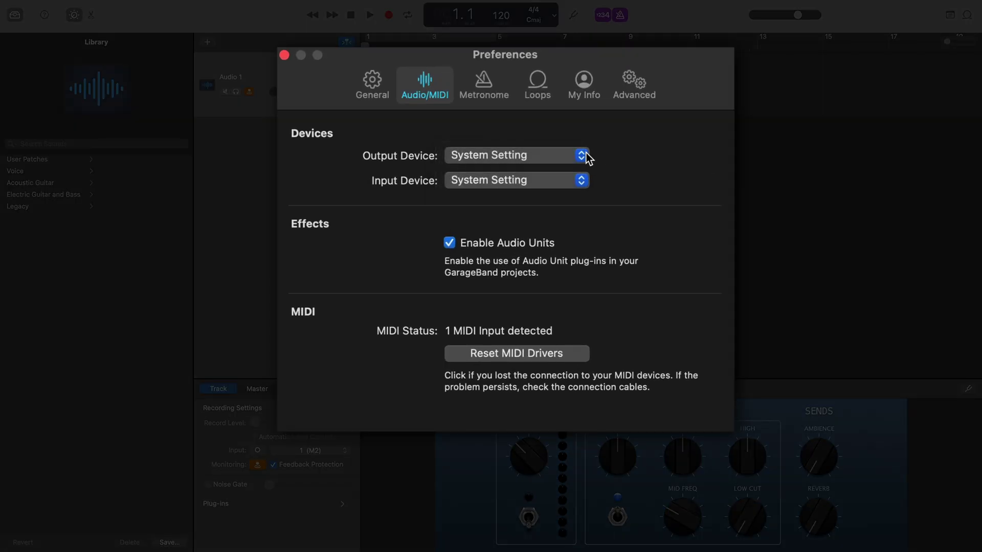
{"action": "left_click", "coordinate": [583, 155]}
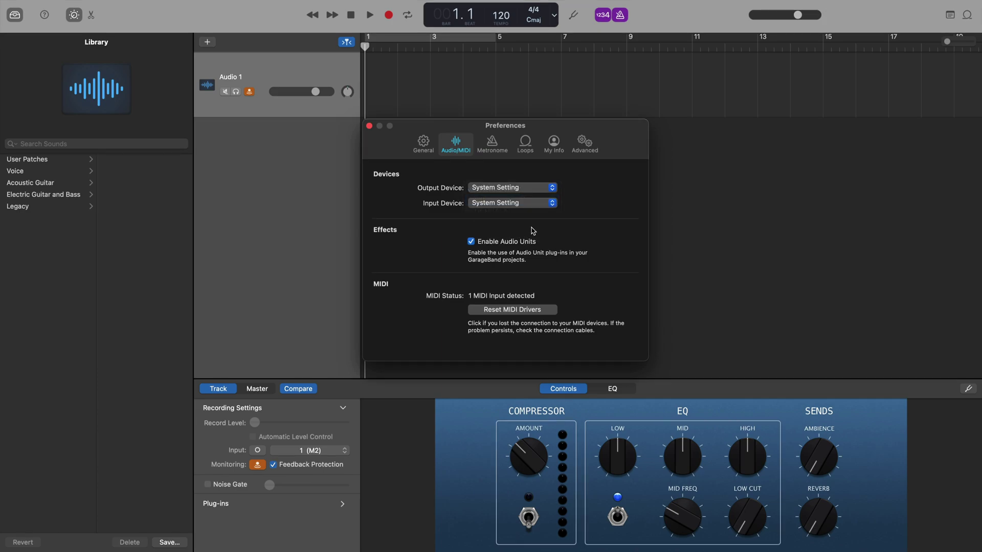
- Open the plug-in menu from an empty slot in the Smart Controls Plug-ins section
{"action": "left_click", "coordinate": [328, 537]}
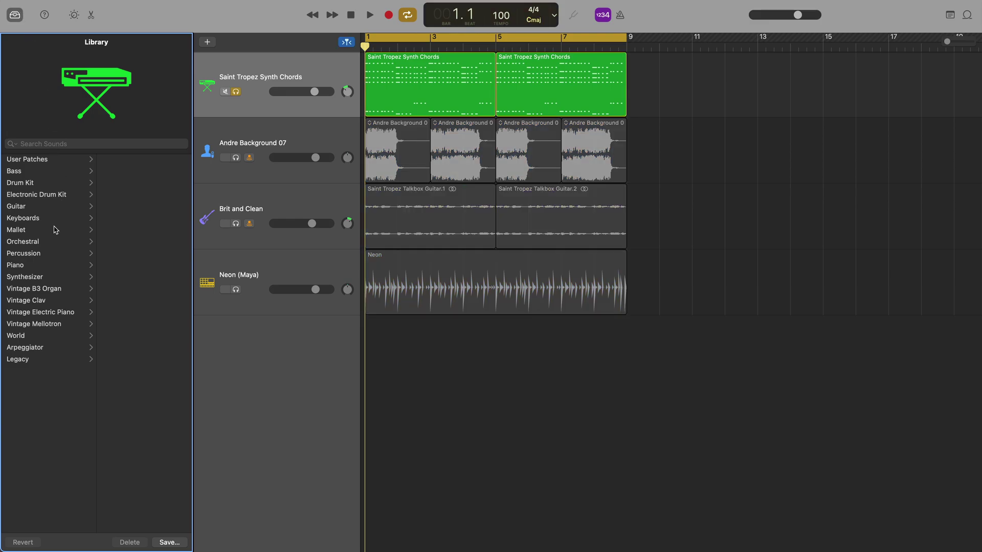
- Audition Chill Keys, Anthemic Lead and Analog Stack Synth patches on the synth track during playback
{"action": "left_click", "coordinate": [26, 277]}
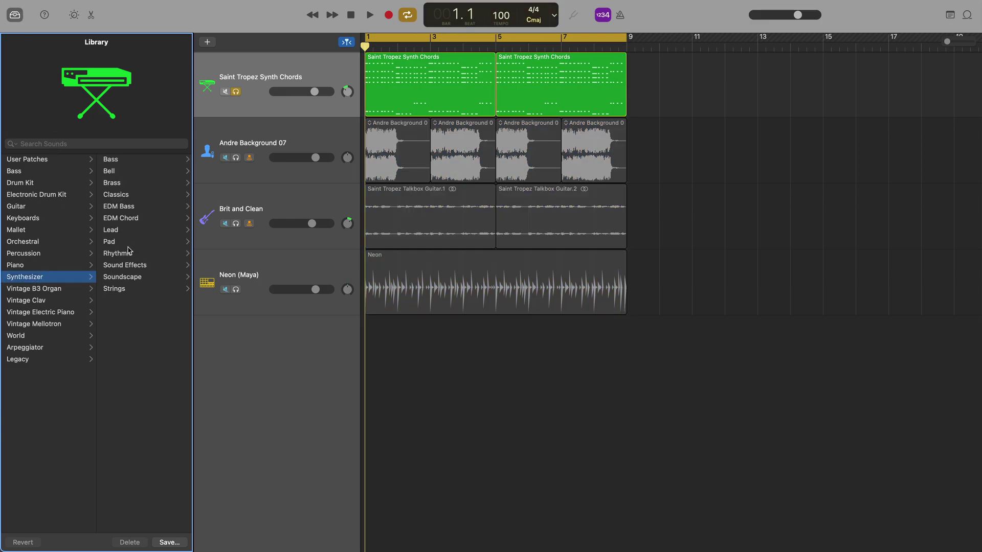
{"action": "left_click", "coordinate": [133, 232]}
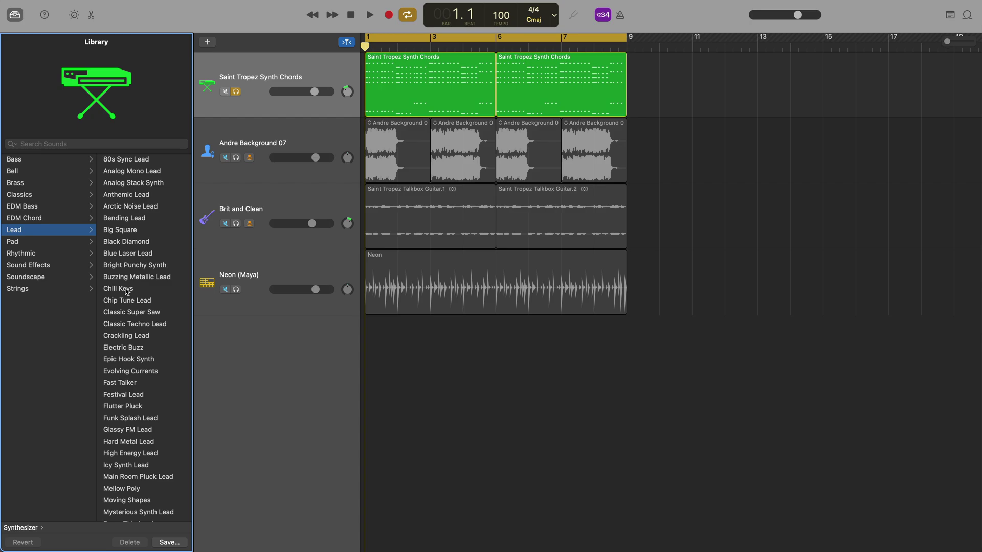
{"action": "key", "text": "space"}
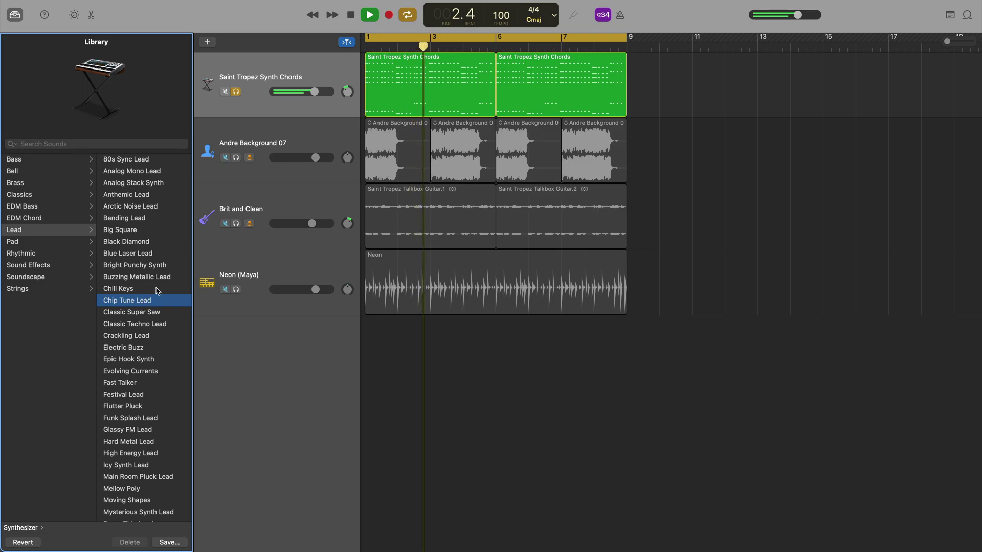
{"action": "left_click", "coordinate": [157, 290]}
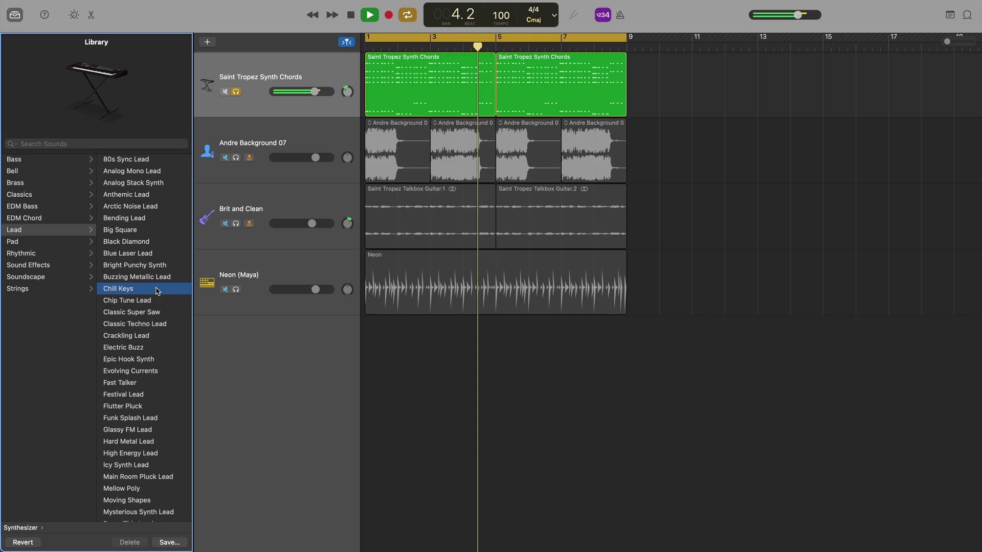
{"action": "left_click", "coordinate": [136, 196]}
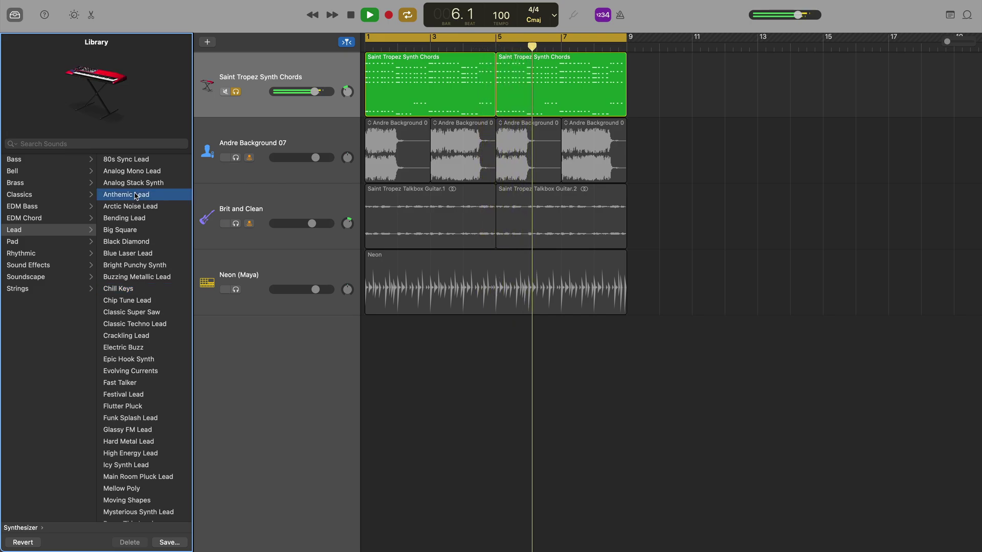
{"action": "left_click", "coordinate": [141, 186]}
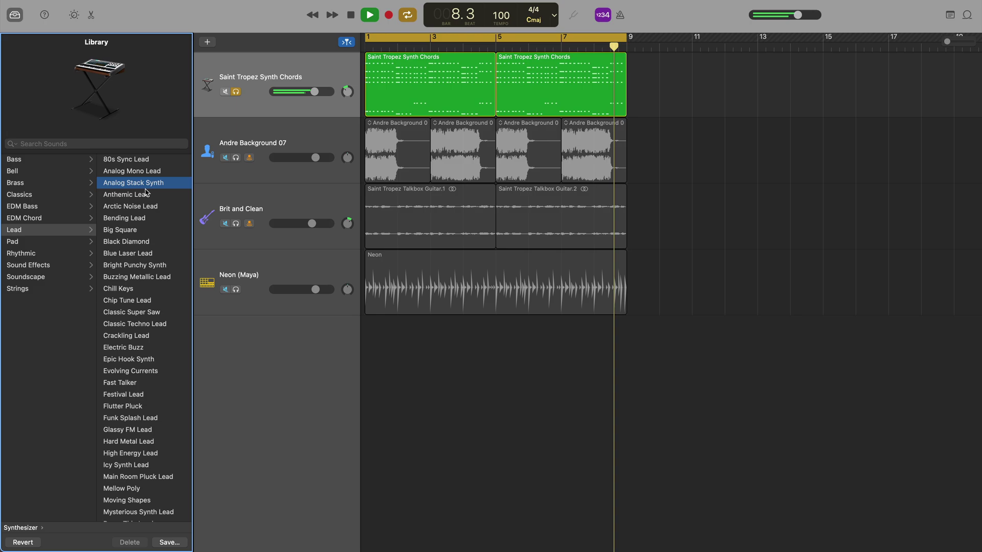
- Try Bright, Fuzz and Tube Vocal on the vocal track, settling on Experimental Delay Vocal
{"action": "left_click", "coordinate": [307, 134]}
{"action": "key", "text": "space"}
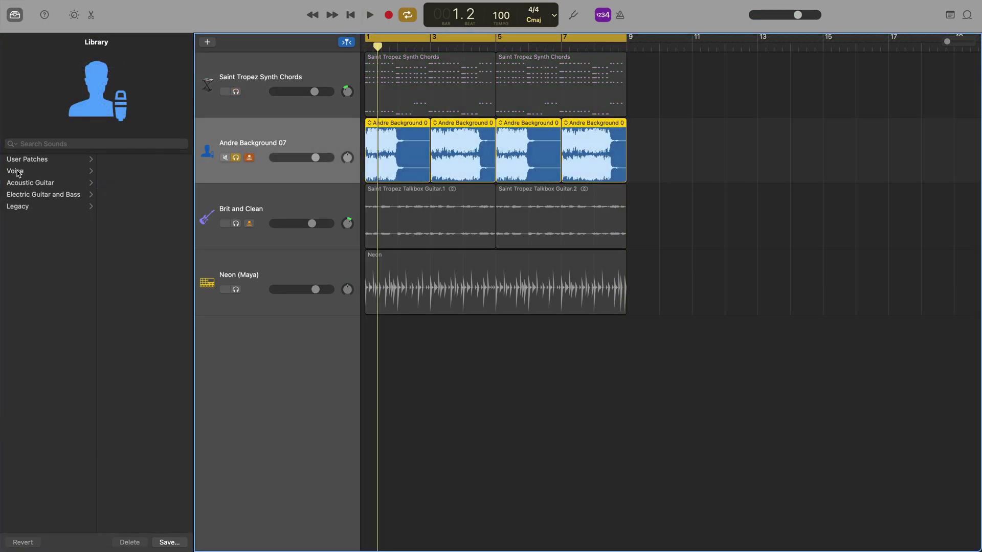
{"action": "left_click", "coordinate": [18, 174]}
{"action": "left_click", "coordinate": [131, 163]}
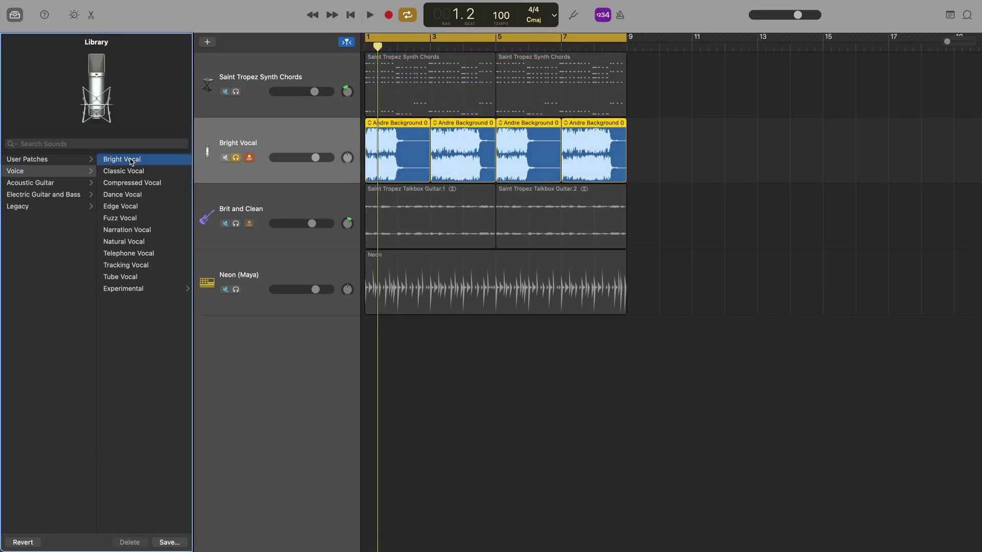
{"action": "key", "text": "space"}
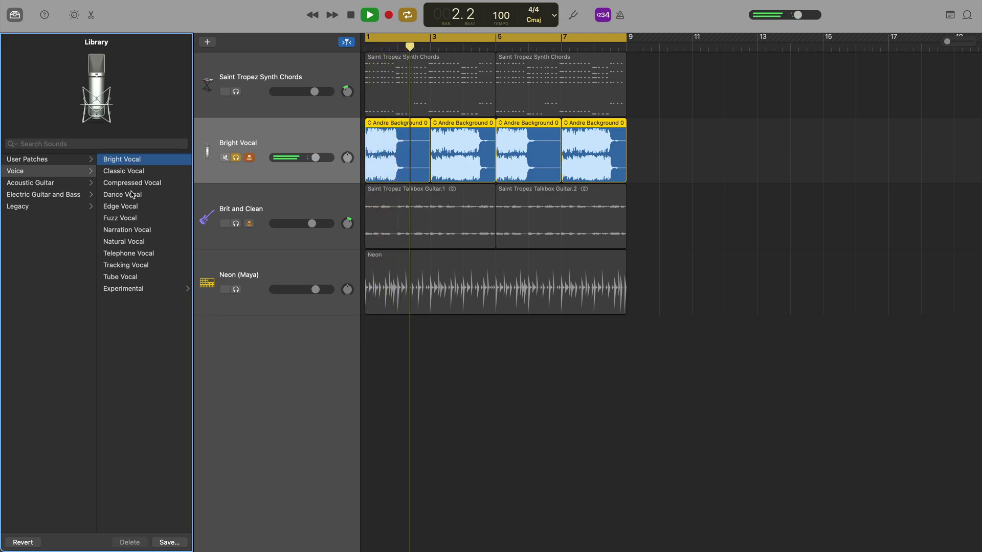
{"action": "left_click", "coordinate": [131, 220]}
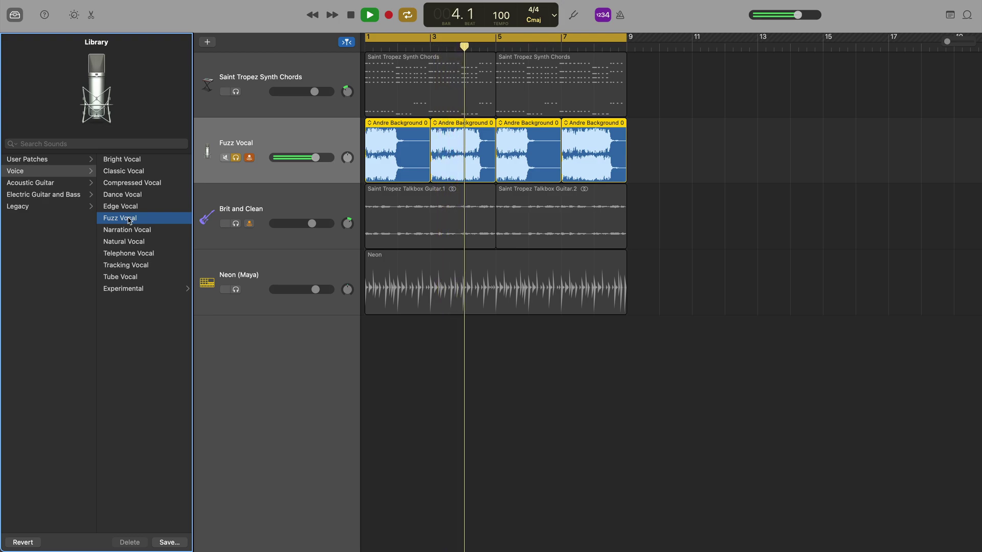
{"action": "left_click", "coordinate": [131, 277]}
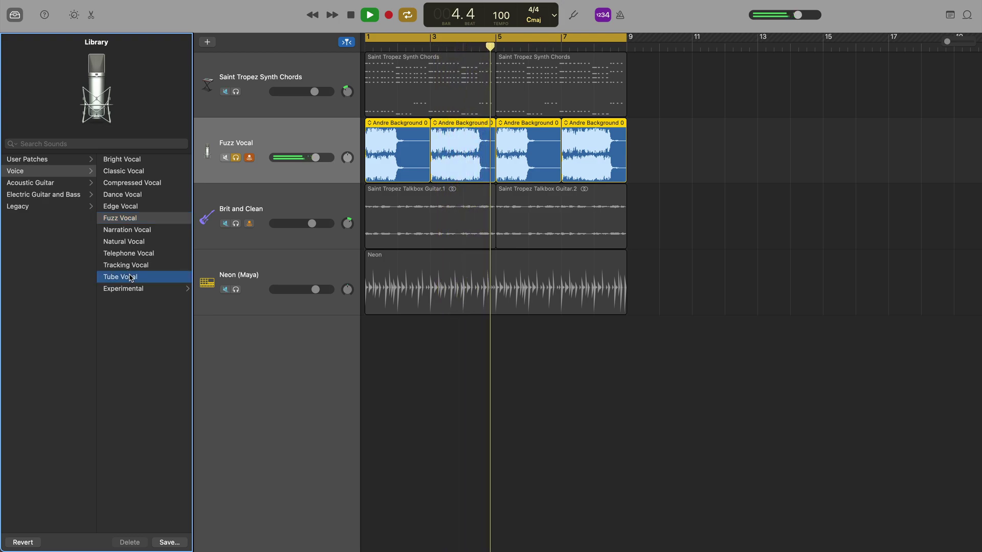
{"action": "left_click", "coordinate": [182, 289]}
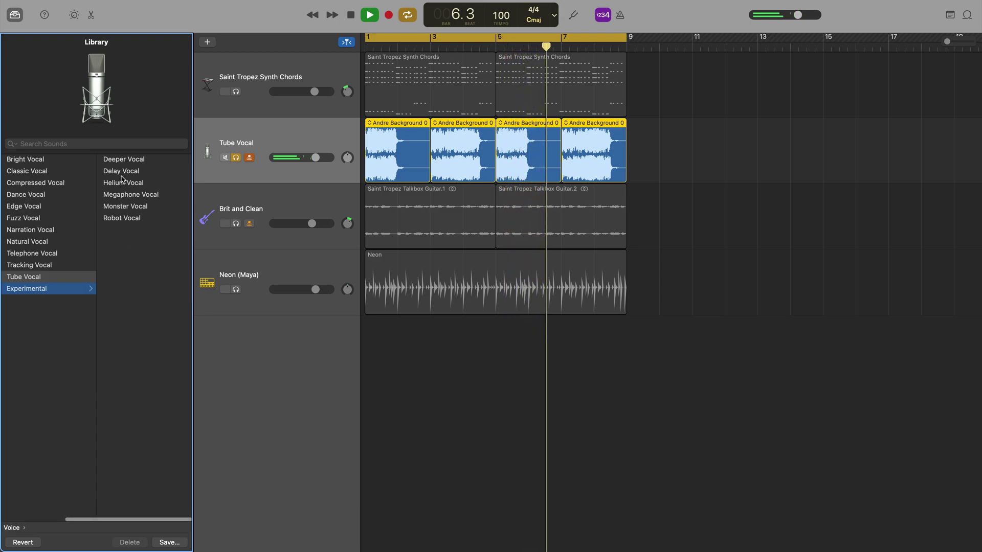
{"action": "left_click", "coordinate": [122, 172]}
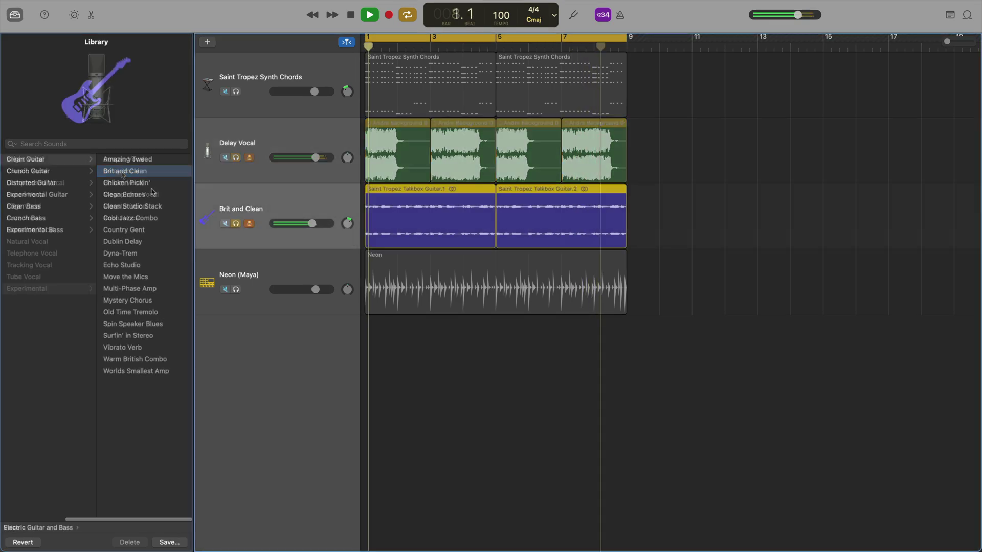
- Try Move the Mics, Mystery Chorus and Vibrato Verb on the guitar, settling on Reversal of Fortune
{"action": "left_click", "coordinate": [139, 183]}
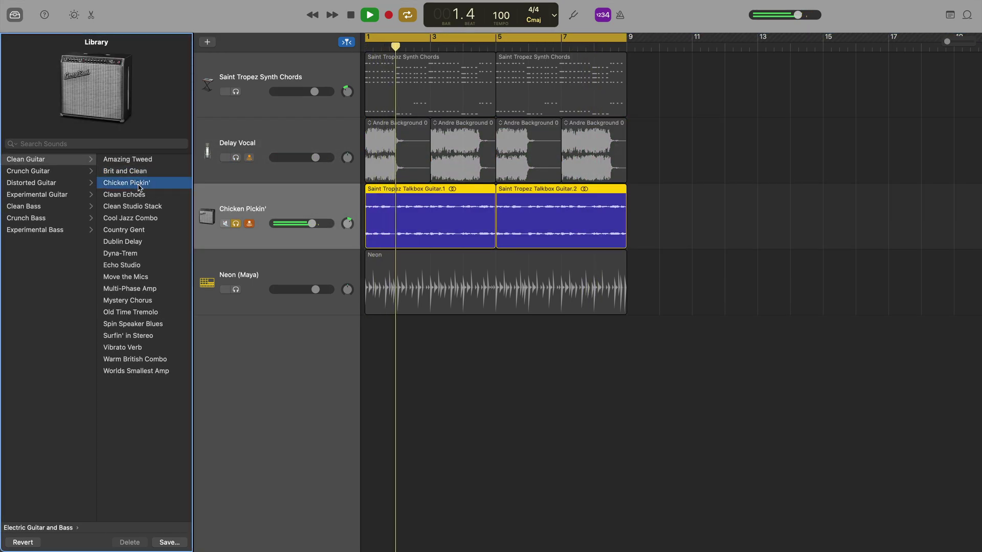
{"action": "left_click", "coordinate": [132, 278]}
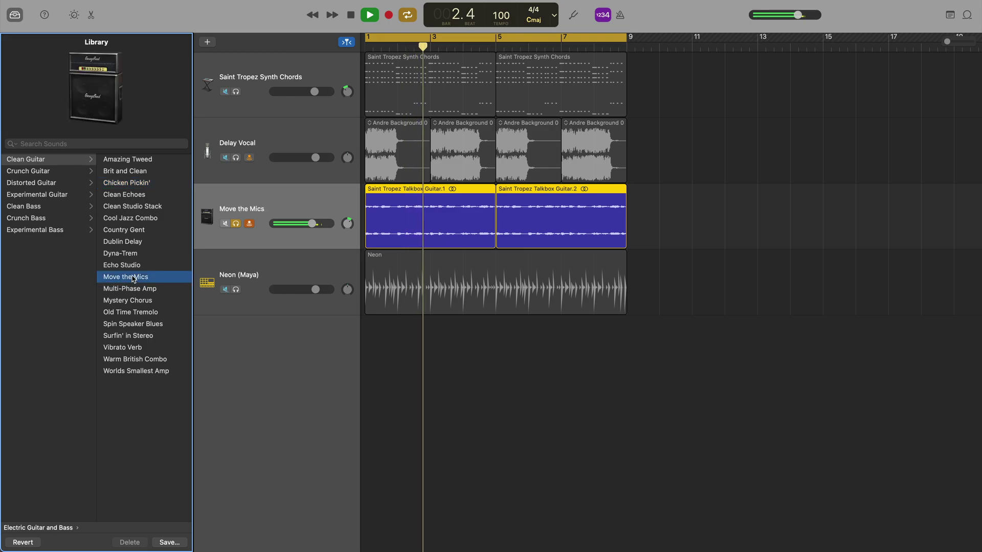
{"action": "left_click", "coordinate": [162, 302]}
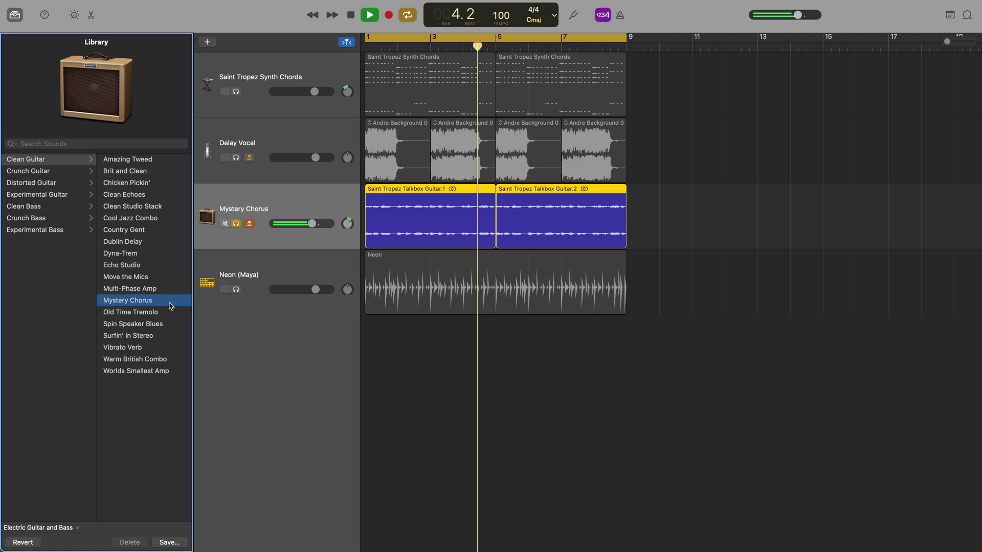
{"action": "left_click", "coordinate": [133, 348]}
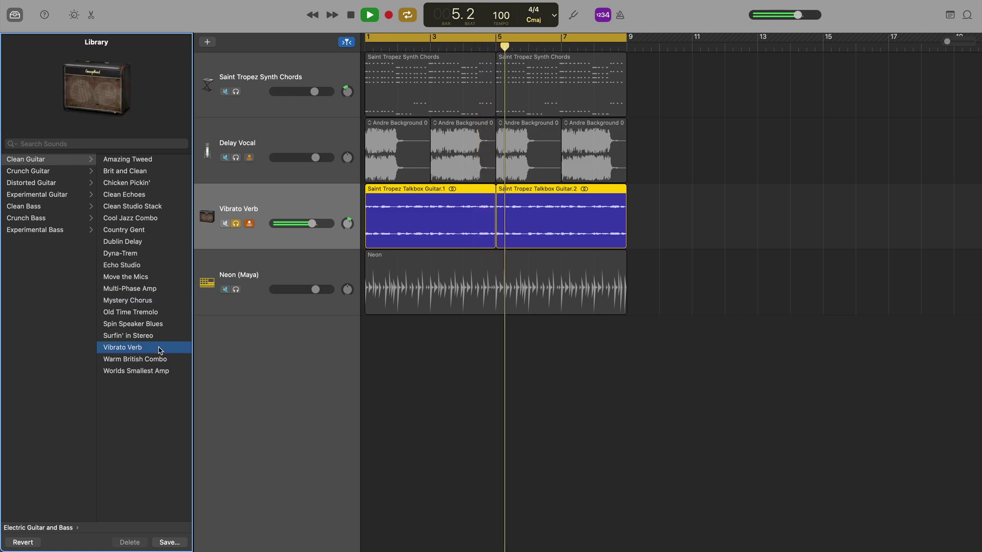
{"action": "left_click", "coordinate": [64, 195]}
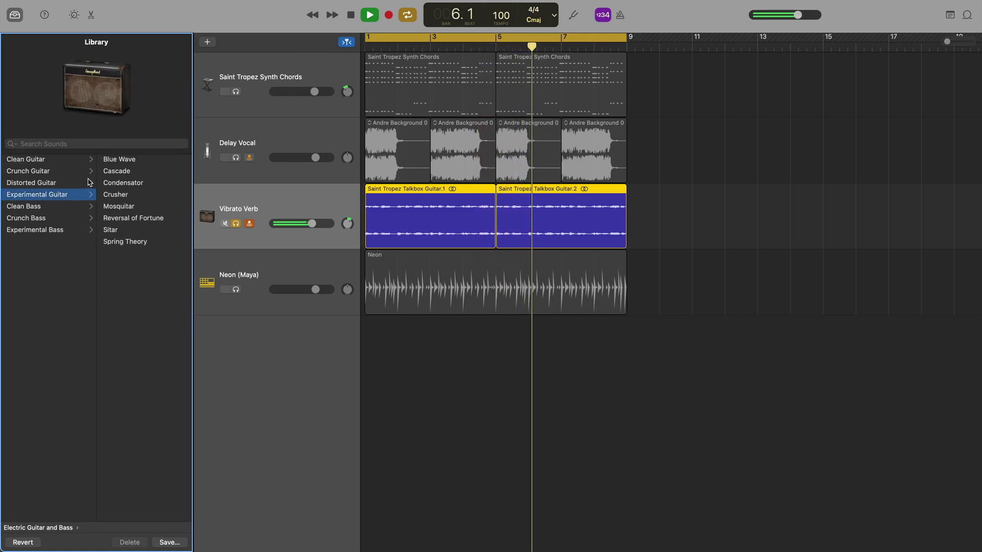
{"action": "left_click", "coordinate": [289, 267]}
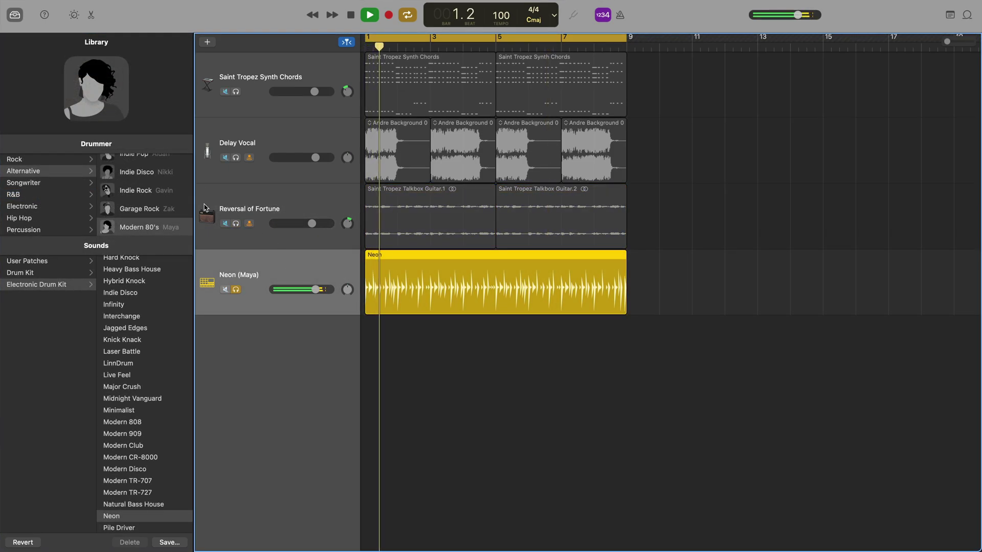
- Audition the Indie Disco and Indie Rock drummers, then choose the Electronic Tech House drummer
{"action": "left_click", "coordinate": [136, 185]}
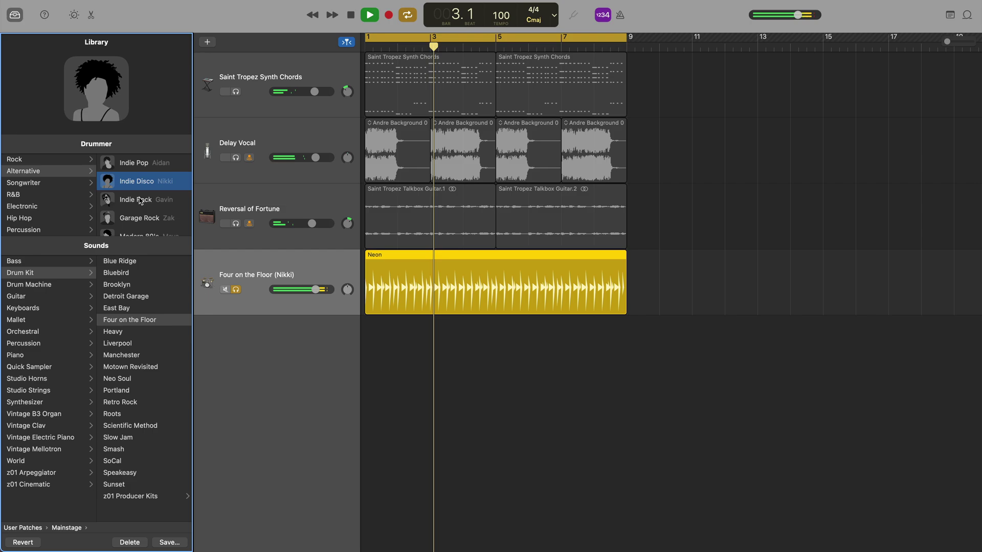
{"action": "left_click", "coordinate": [142, 201]}
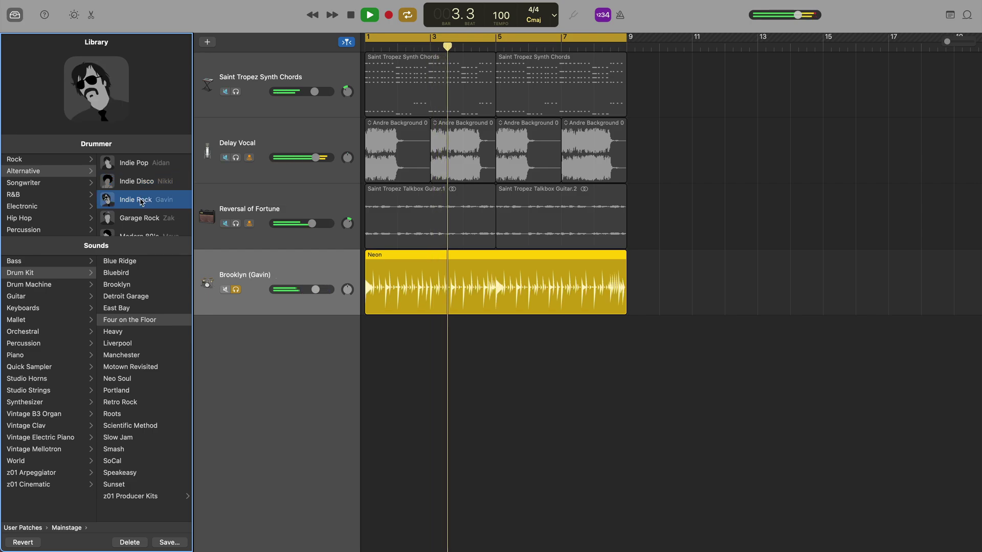
{"action": "left_click", "coordinate": [31, 206]}
{"action": "left_click", "coordinate": [137, 184]}
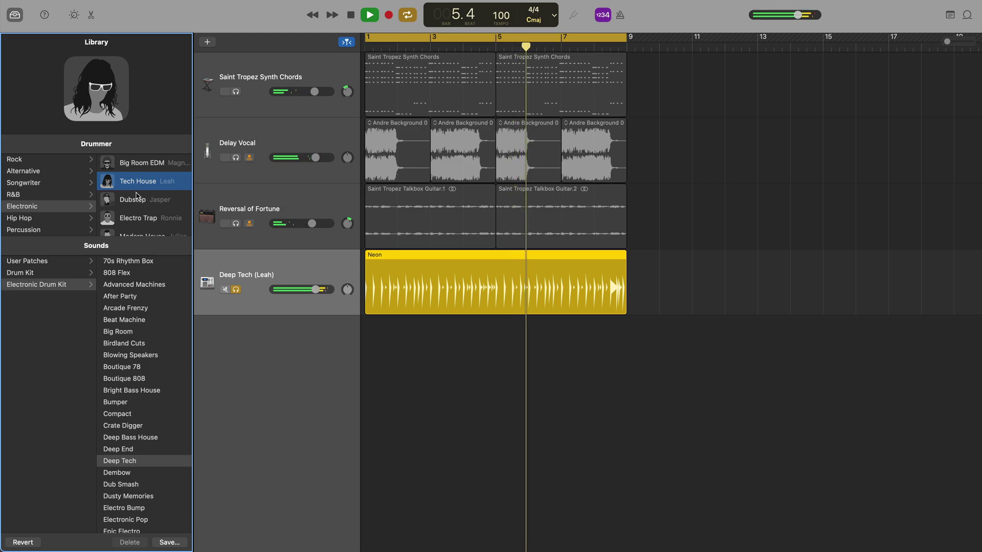
- Audition the Deep End, Compact and Arcade Frenzy drum kits
{"action": "left_click", "coordinate": [123, 450]}
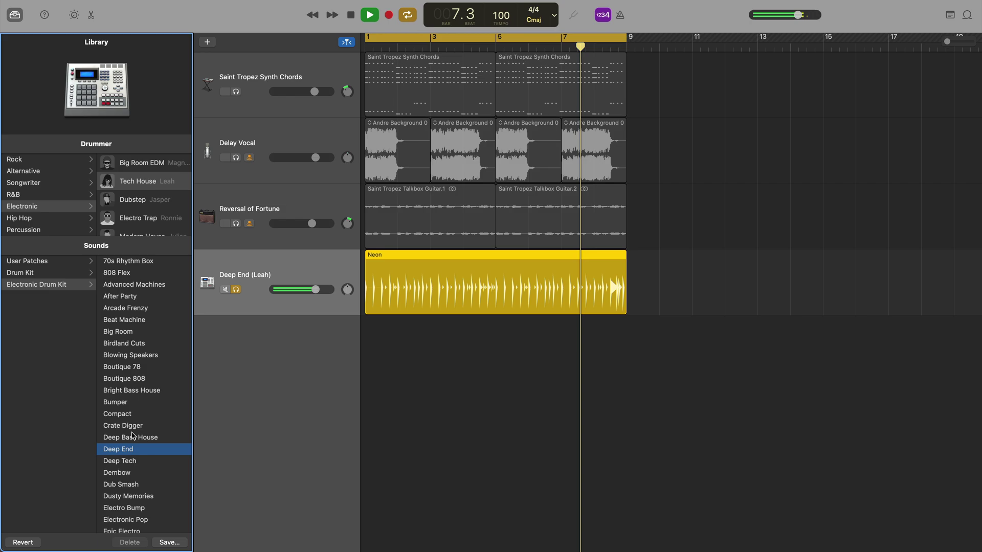
{"action": "left_click", "coordinate": [122, 416]}
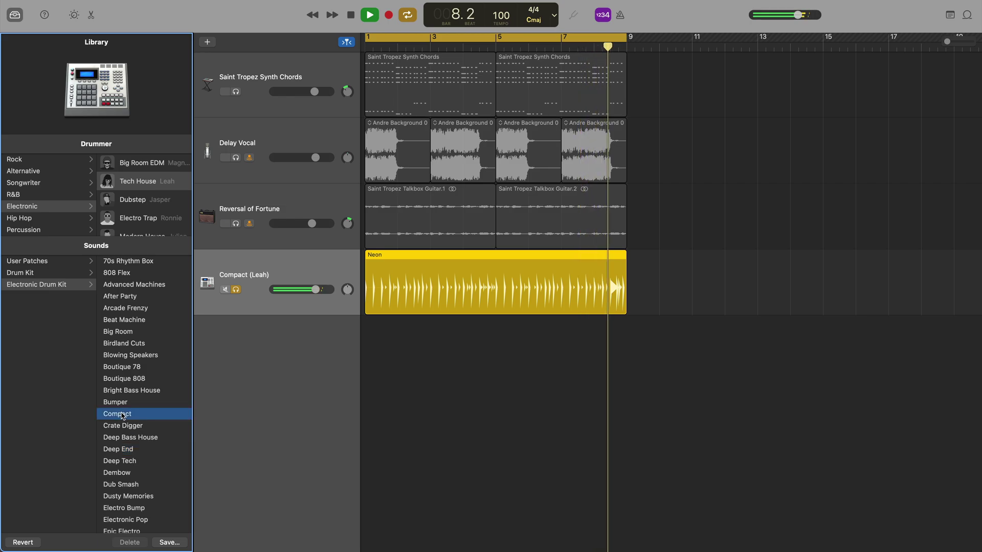
{"action": "left_click", "coordinate": [128, 309]}
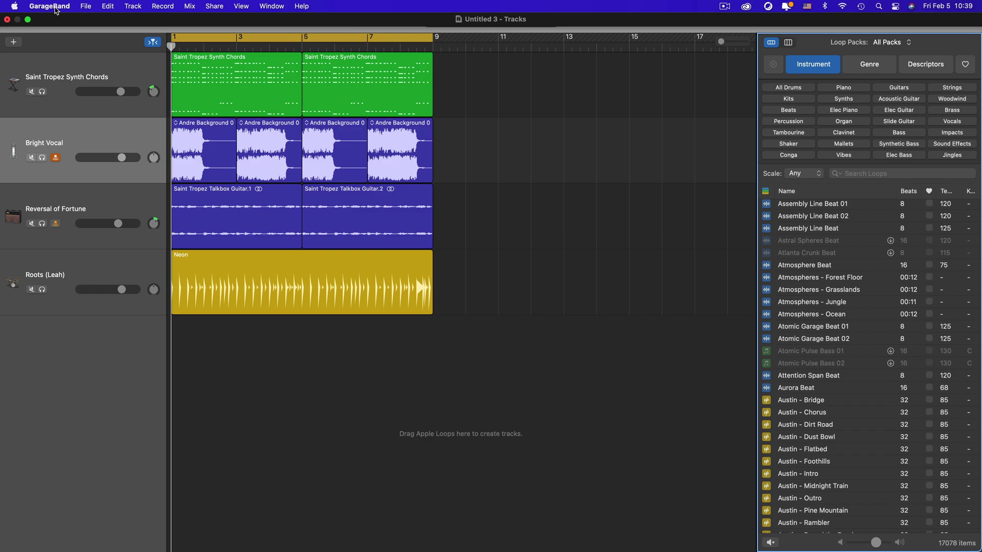
- Start GarageBand > Sound Library > Download All Available Sounds
{"action": "left_click", "coordinate": [55, 8]}
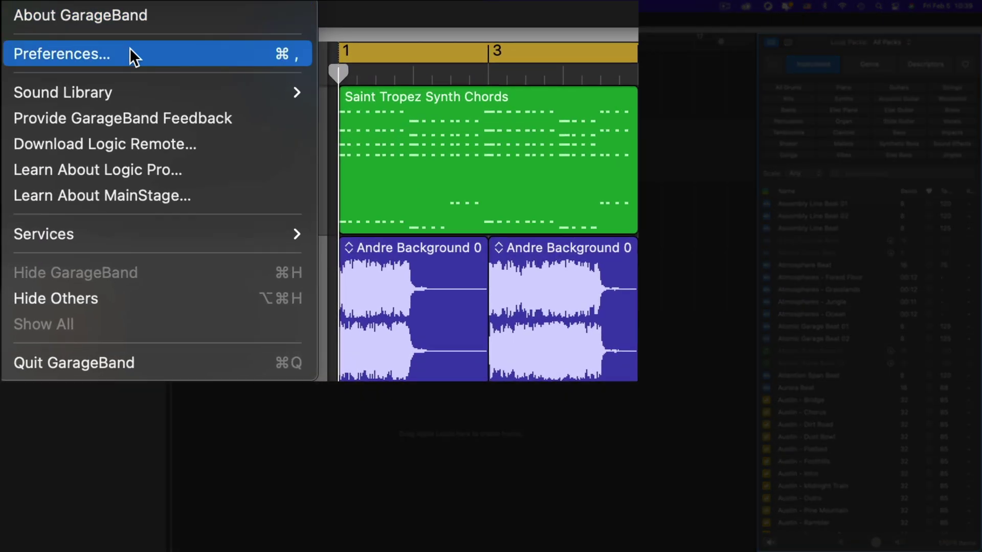
{"action": "mouse_move", "coordinate": [63, 92]}
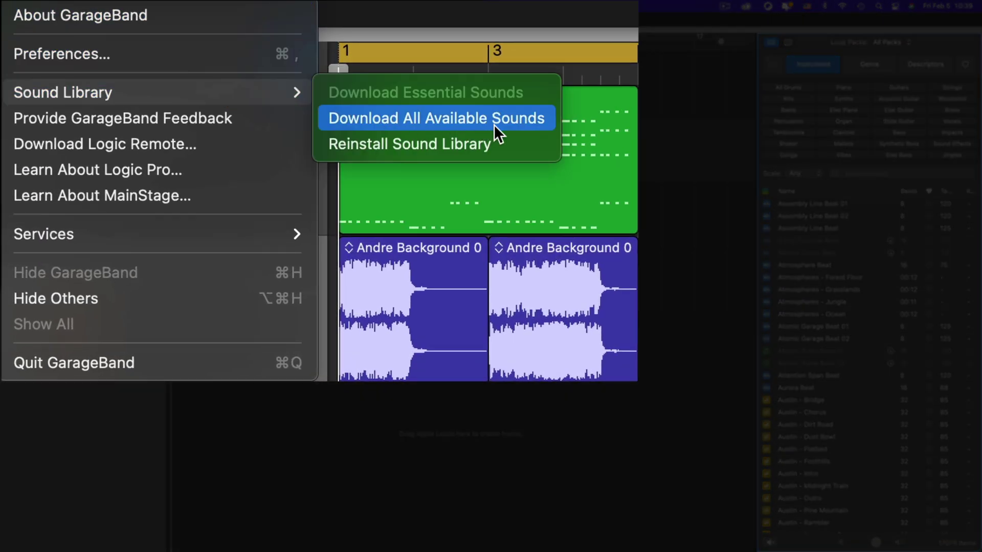
{"action": "left_click", "coordinate": [547, 119]}
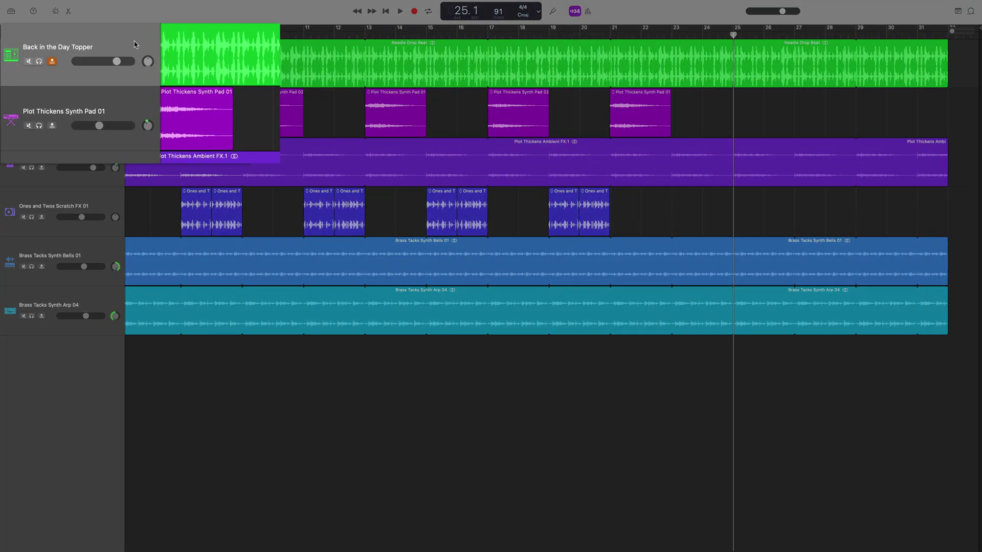
- Colour the Back in the Day Topper track magenta via Assign Track Color, then play from the start
{"action": "right_click", "coordinate": [105, 56]}
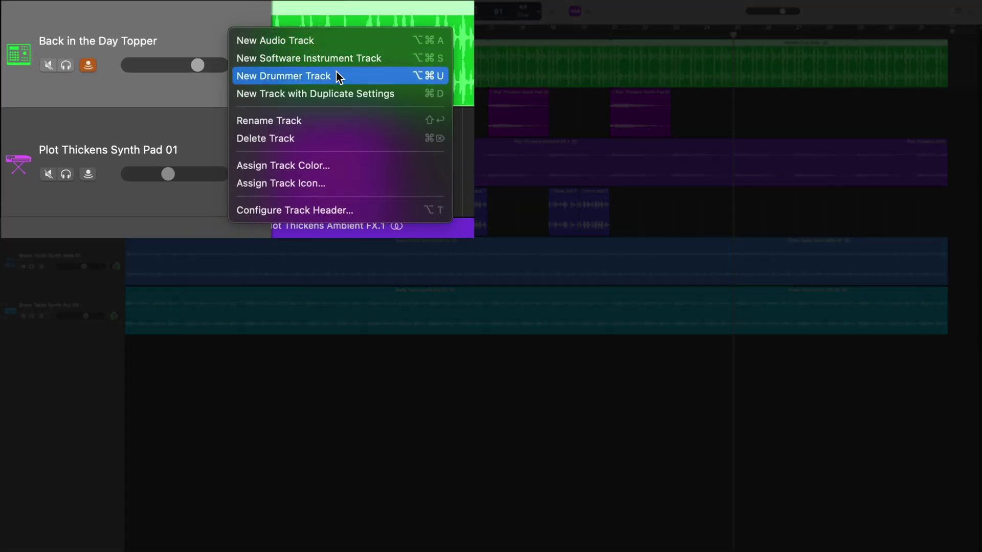
{"action": "left_click", "coordinate": [425, 167]}
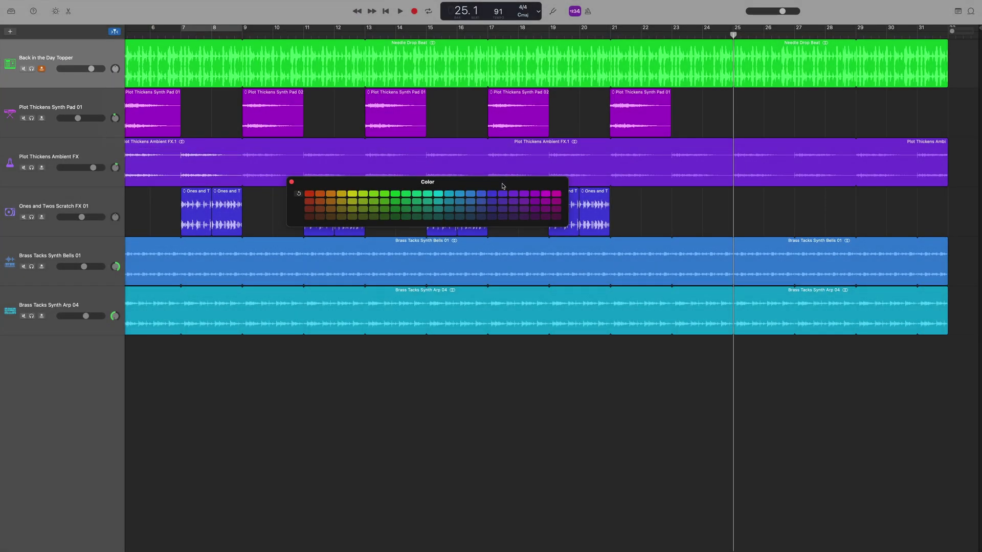
{"action": "left_click", "coordinate": [556, 194]}
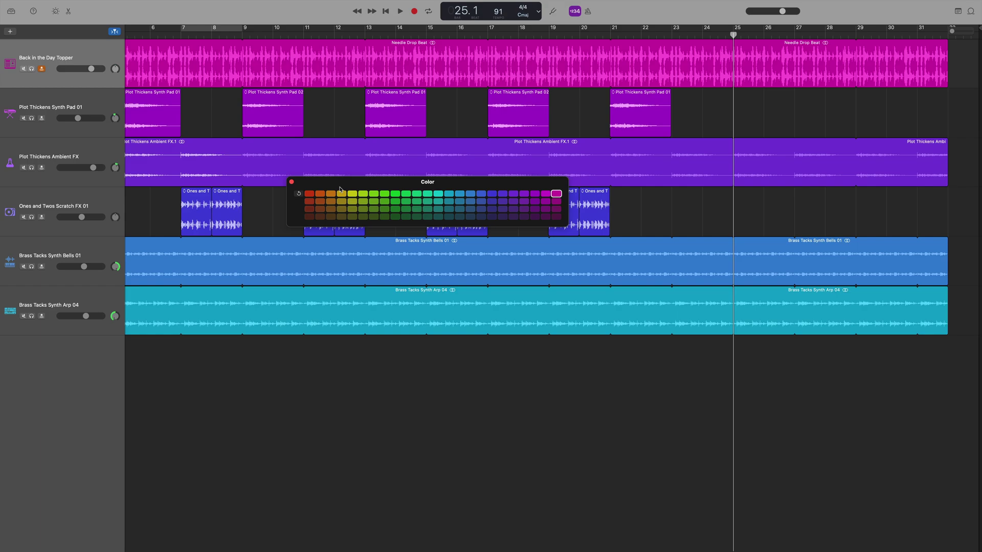
{"action": "left_click", "coordinate": [291, 182]}
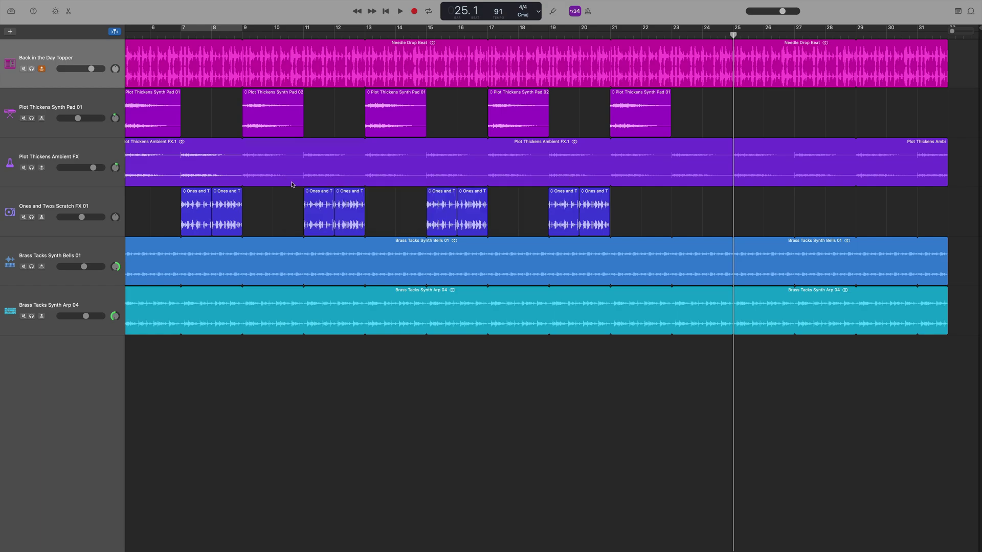
{"action": "key", "text": "Return"}
{"action": "key", "text": "space"}
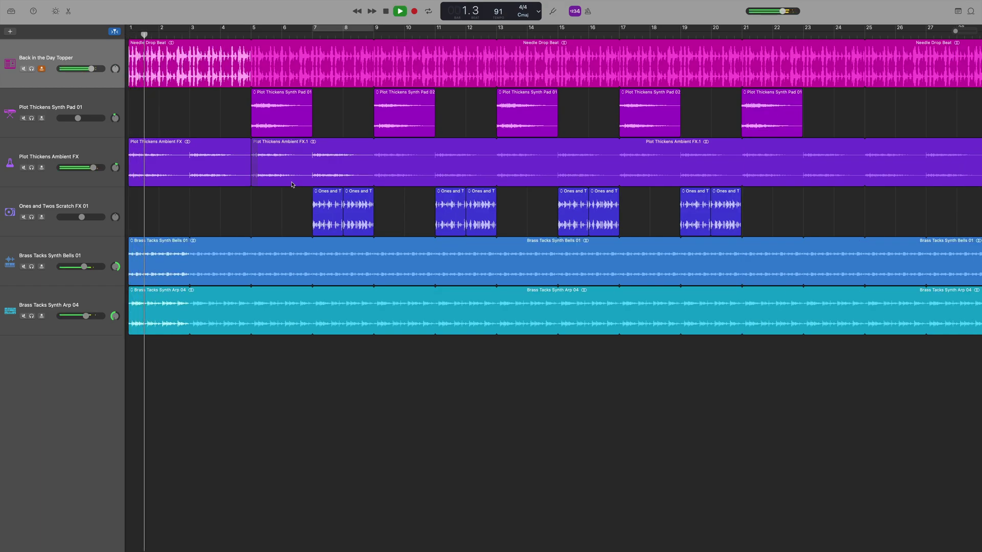